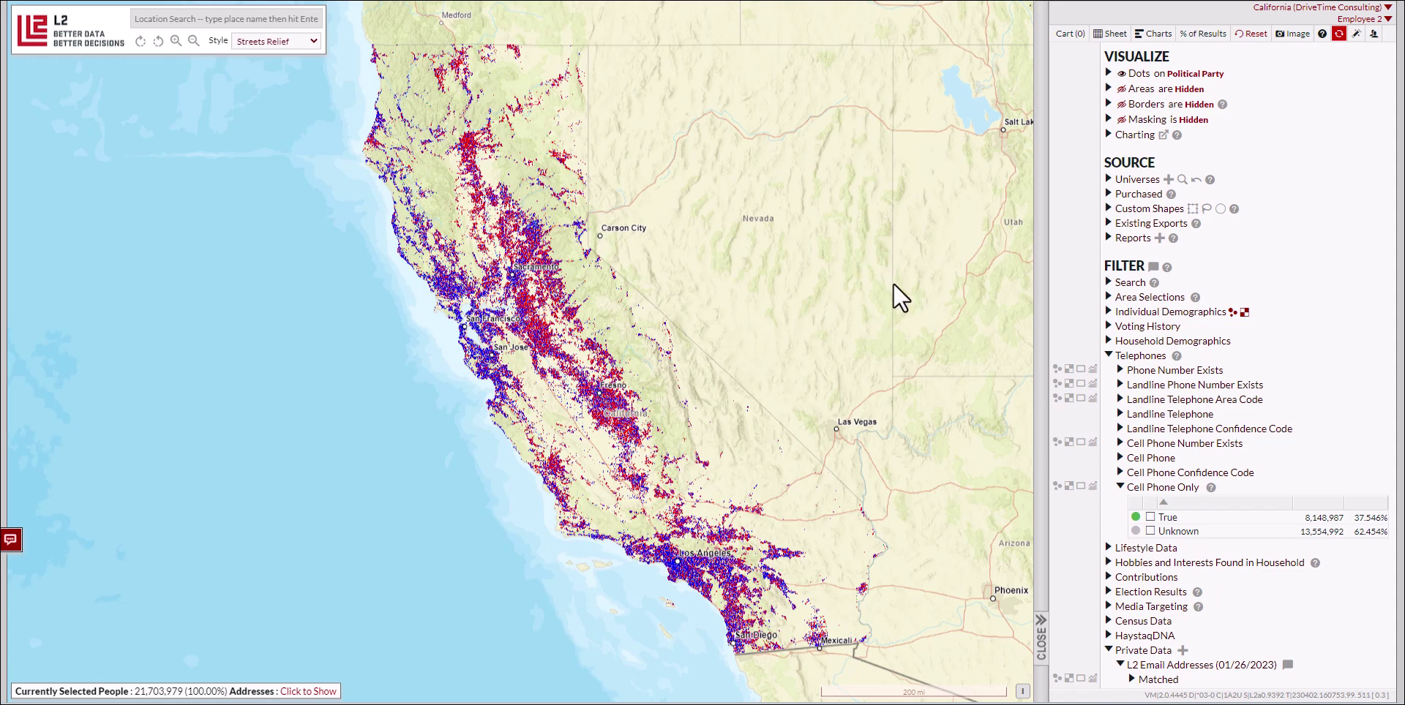
Start a match data upload for an address-only file using Reverse Address Lookup.
{"action": "left_click", "coordinate": [1355, 35]}
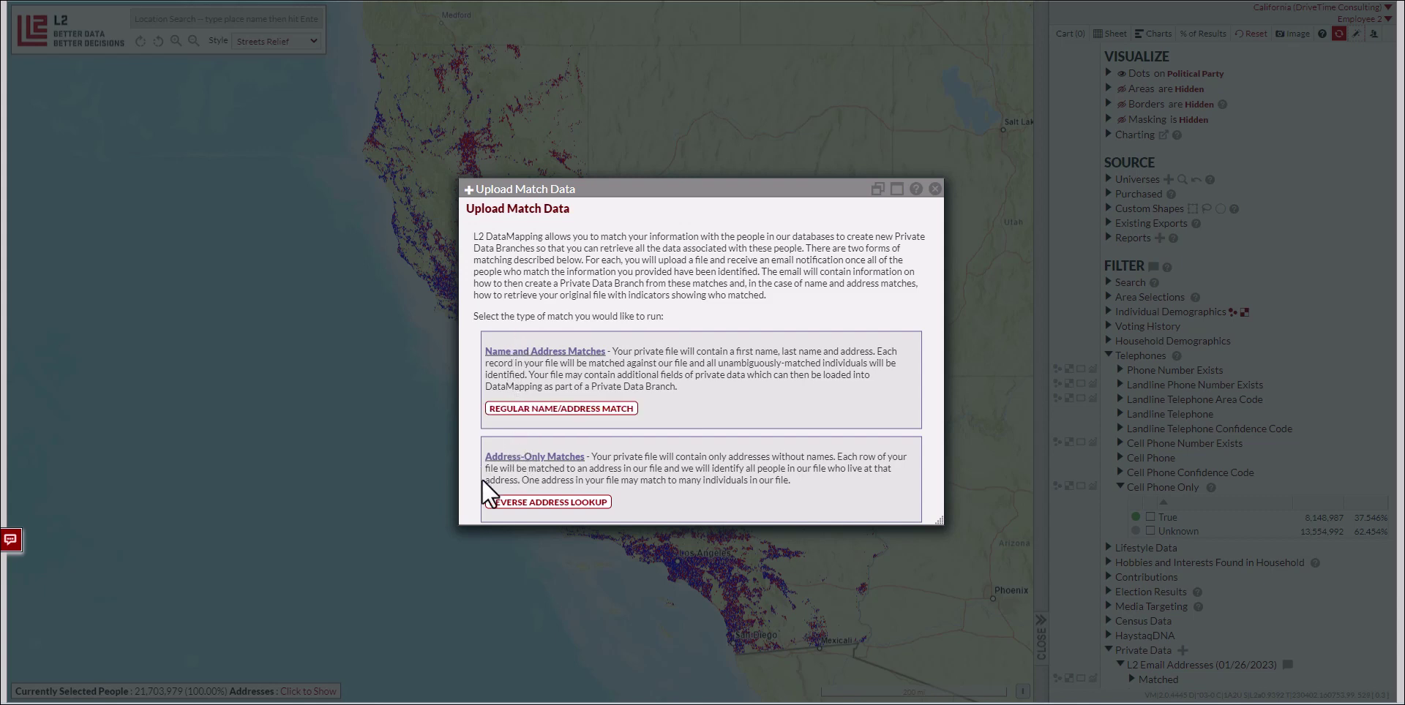
{"action": "left_click", "coordinate": [531, 503]}
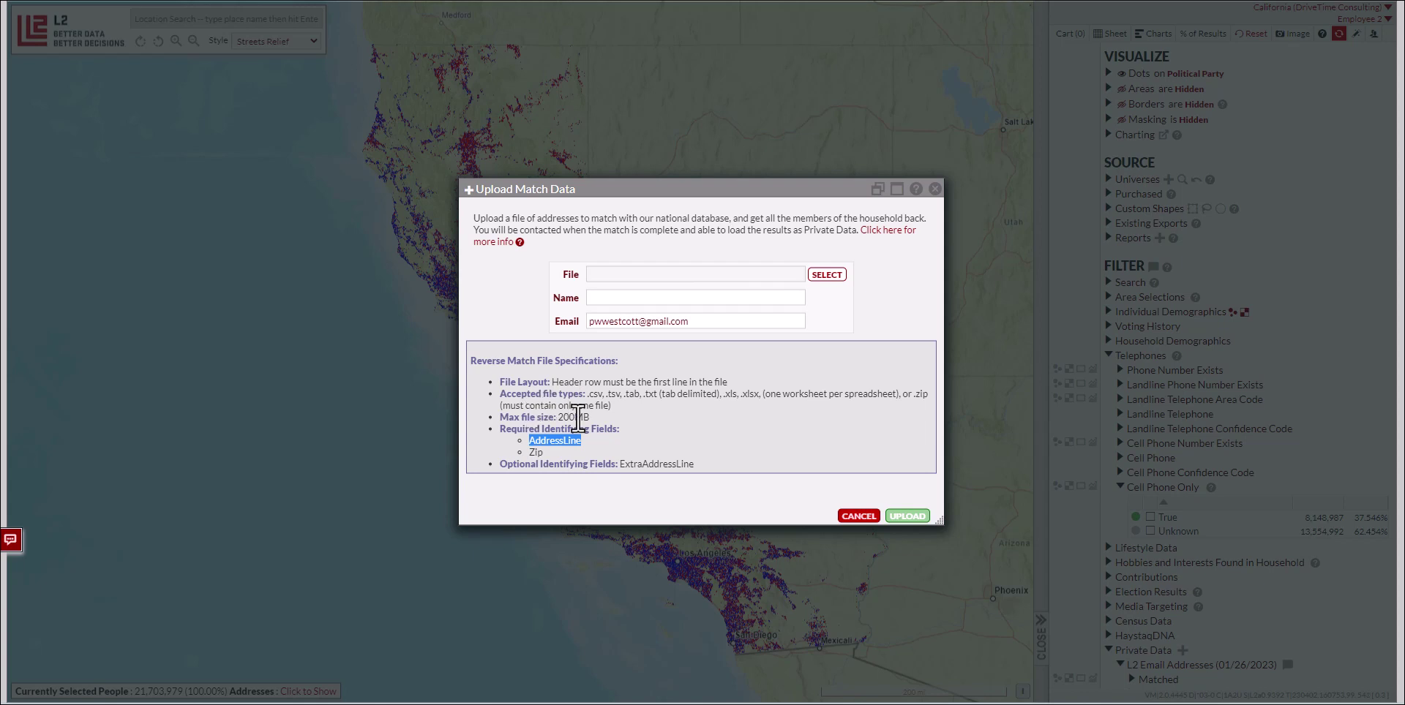
{"action": "left_click", "coordinate": [578, 420]}
Switch to Excel, widen the AddressLine column, and save the sheet as comma-delimited CSV Address_File_Load_1, replacing the existing file and closing the workbook.
{"action": "key", "text": "alt+Tab"}
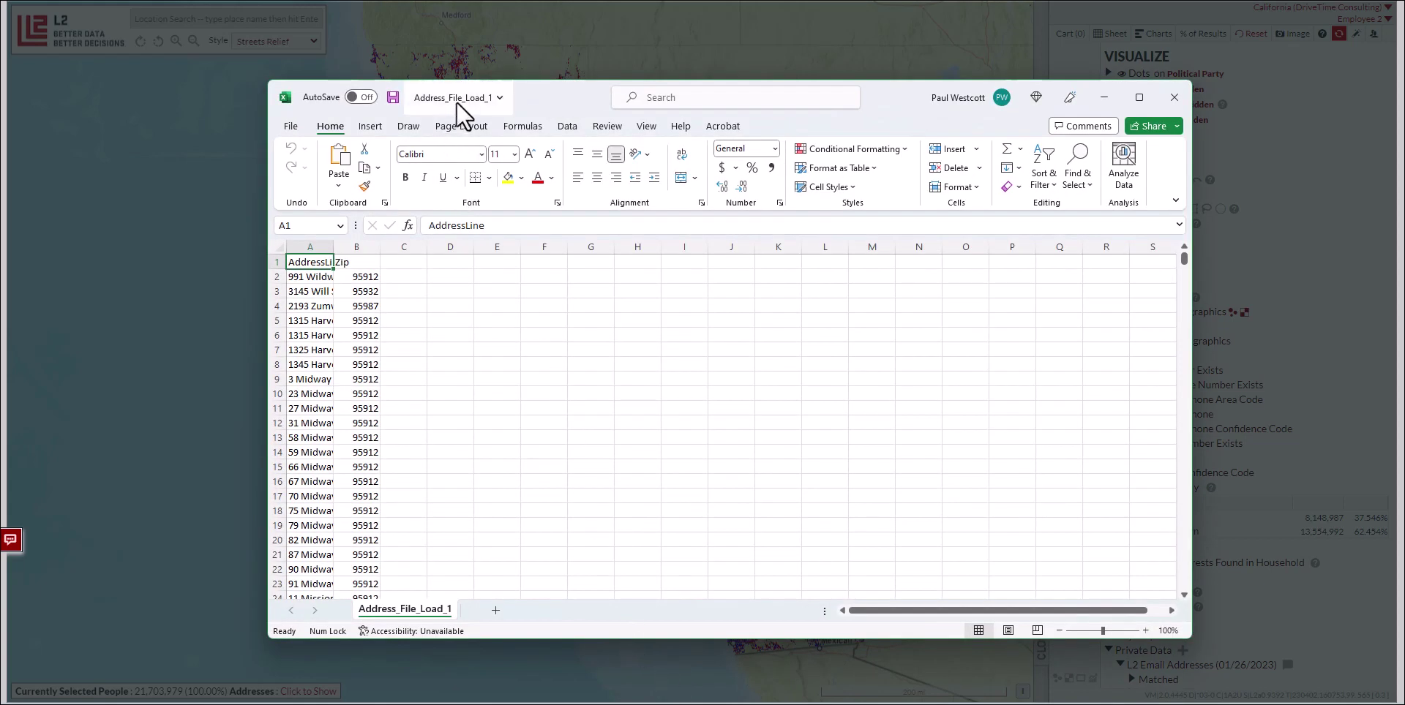
{"action": "left_click_drag", "start_coordinate": [334, 246], "coordinate": [442, 247]}
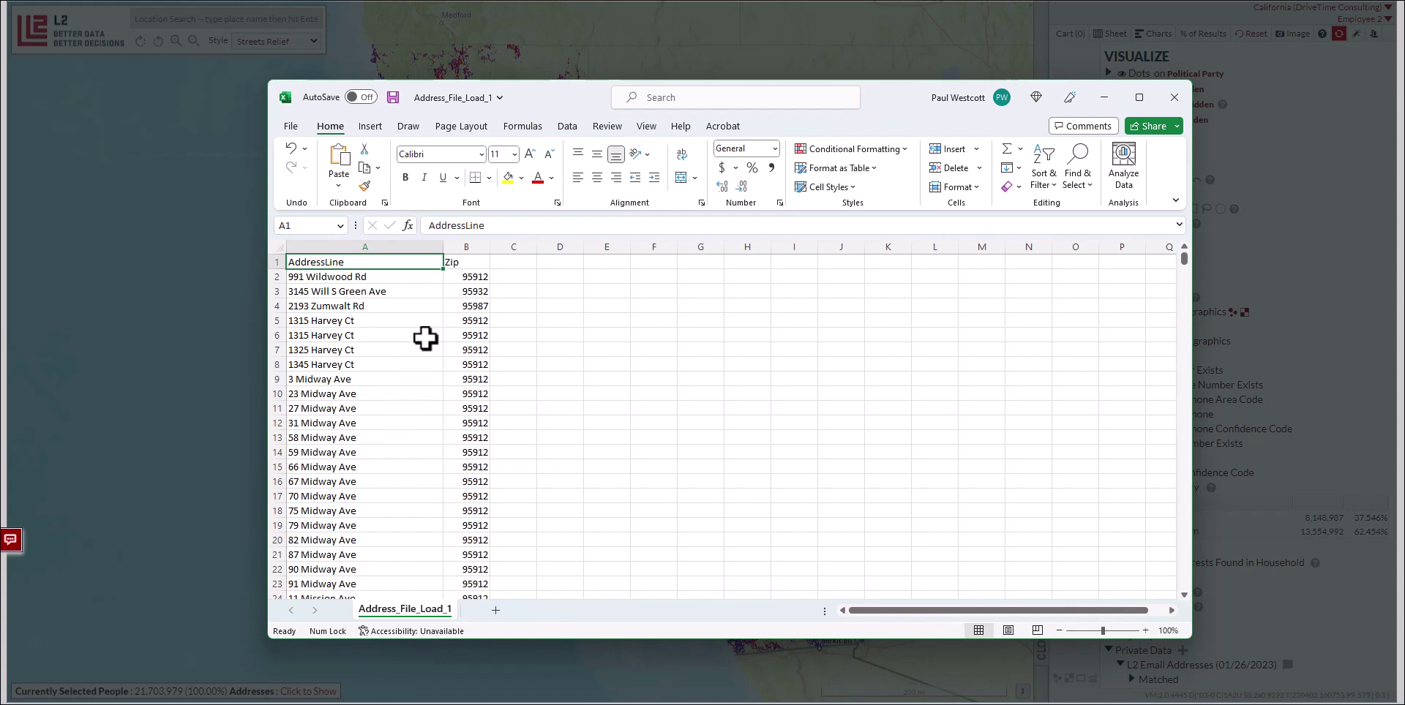
{"action": "left_click", "coordinate": [287, 129]}
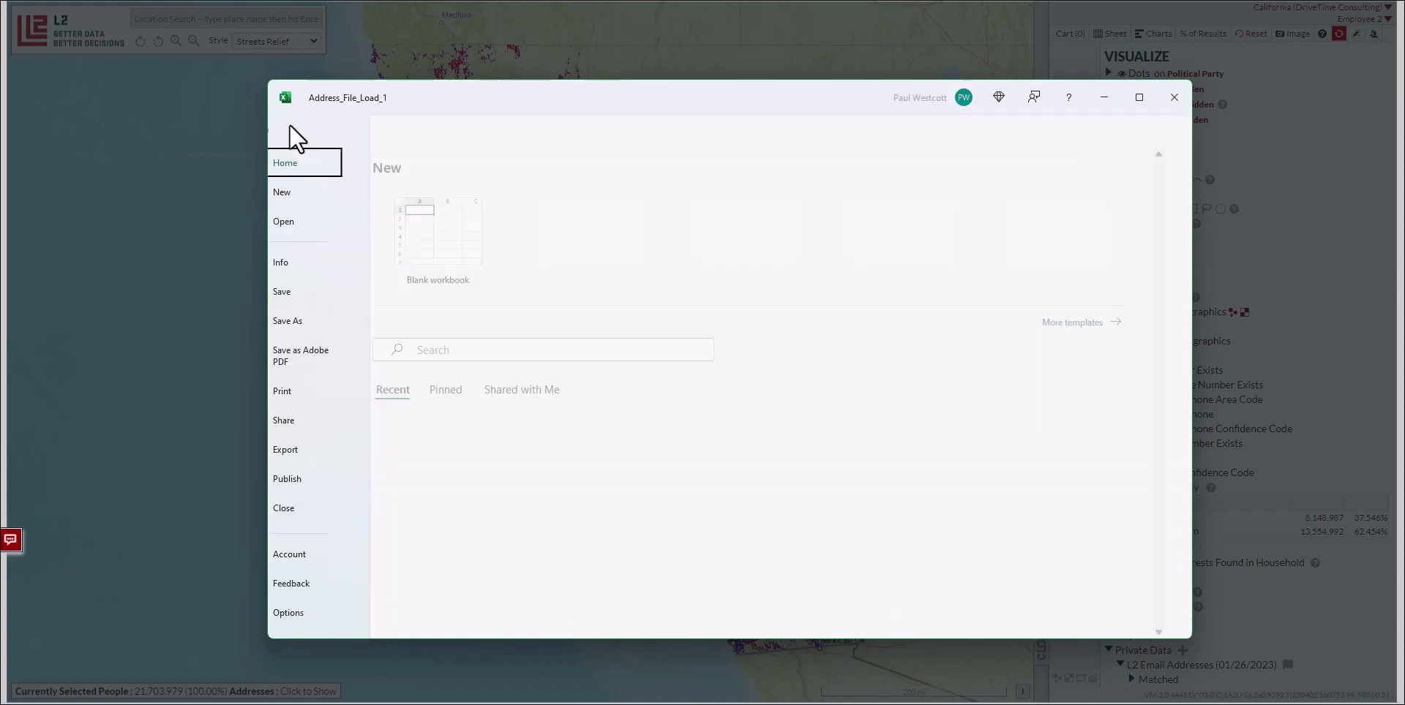
{"action": "left_click", "coordinate": [335, 322]}
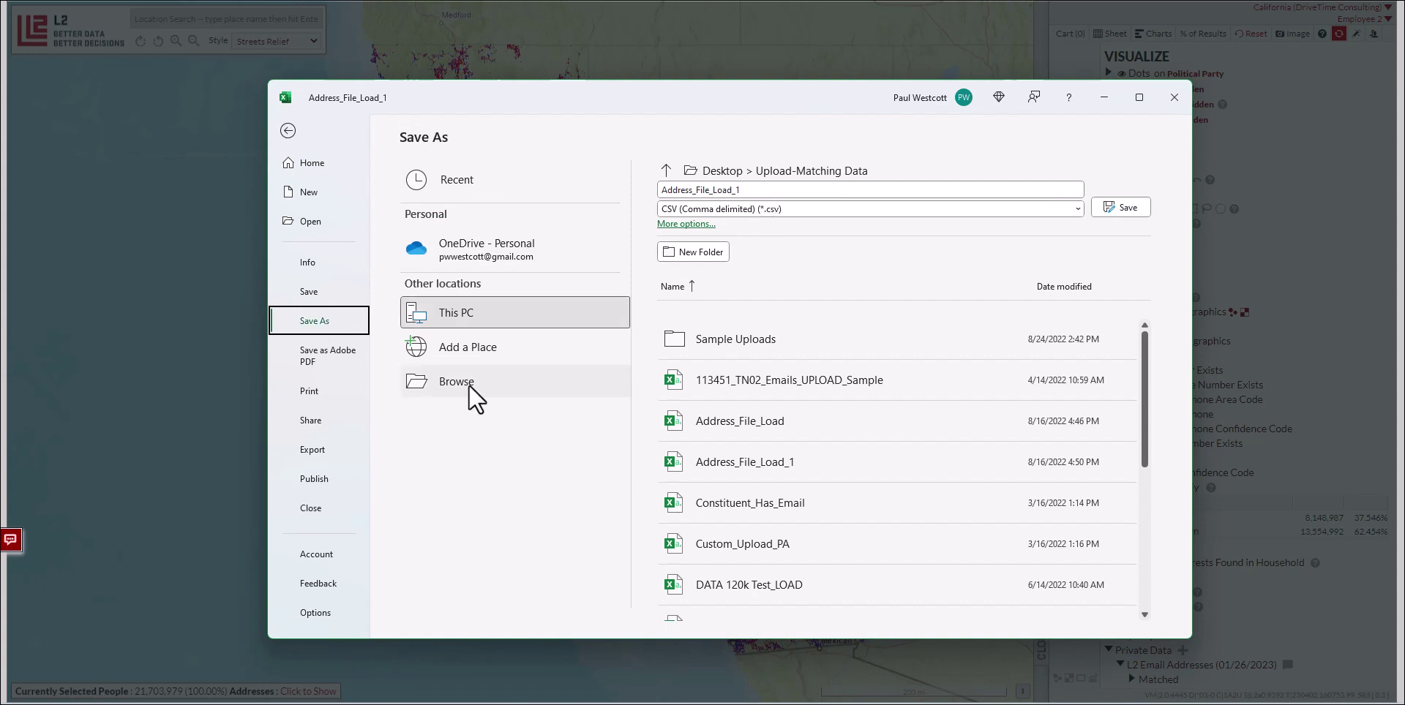
{"action": "left_click", "coordinate": [1139, 211]}
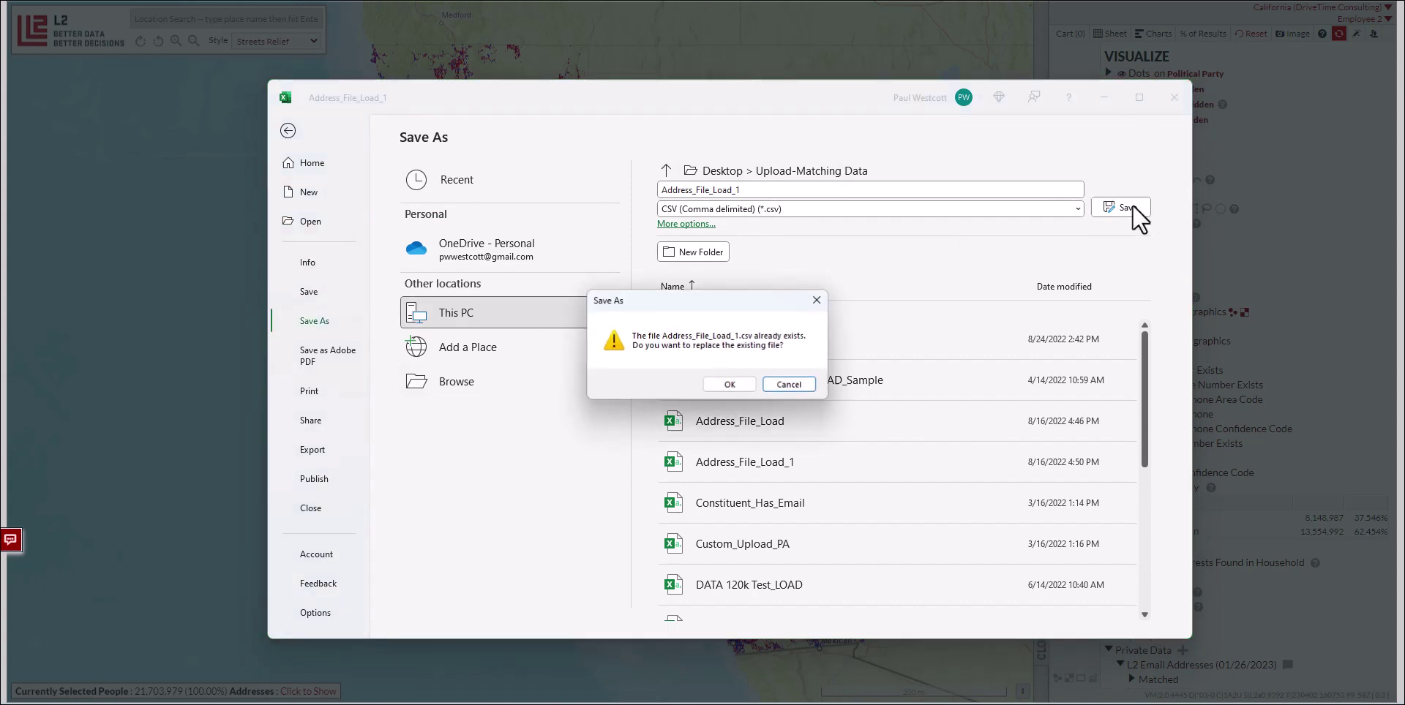
{"action": "left_click", "coordinate": [726, 385]}
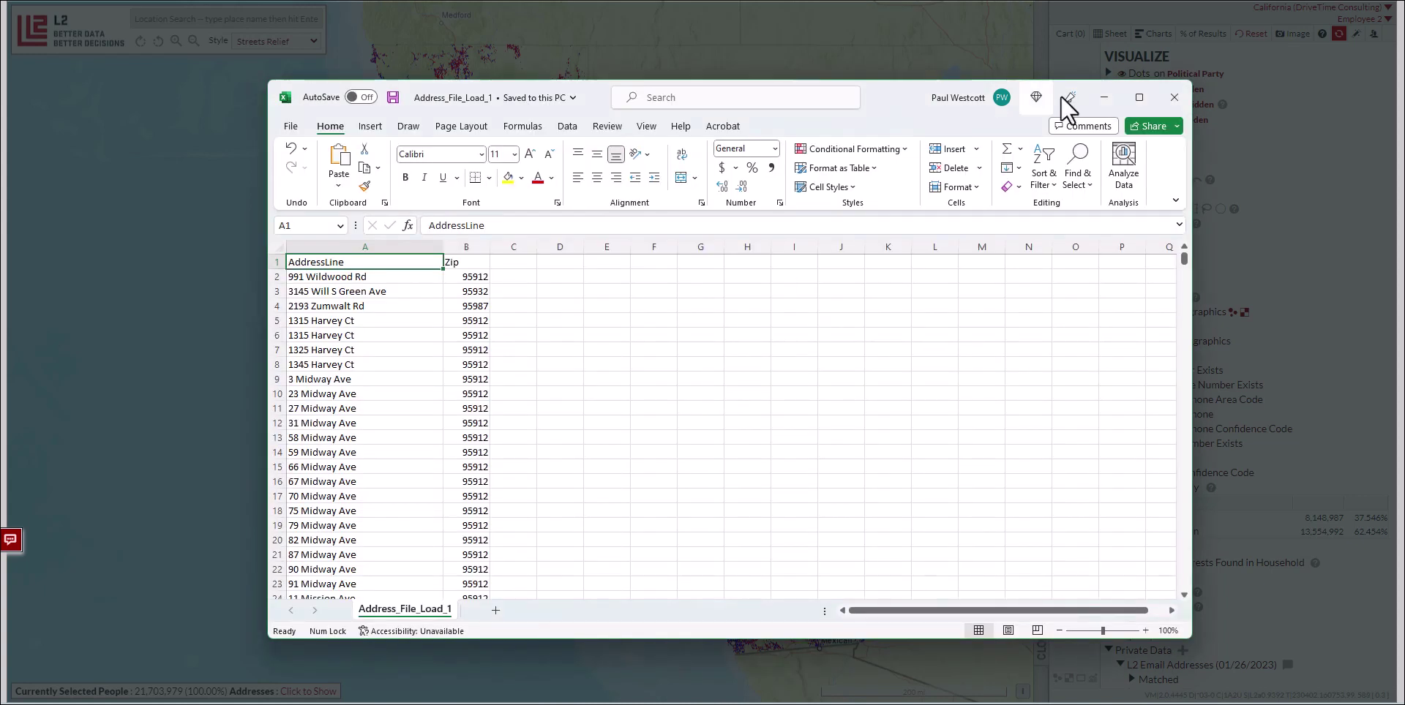
{"action": "left_click", "coordinate": [1175, 97]}
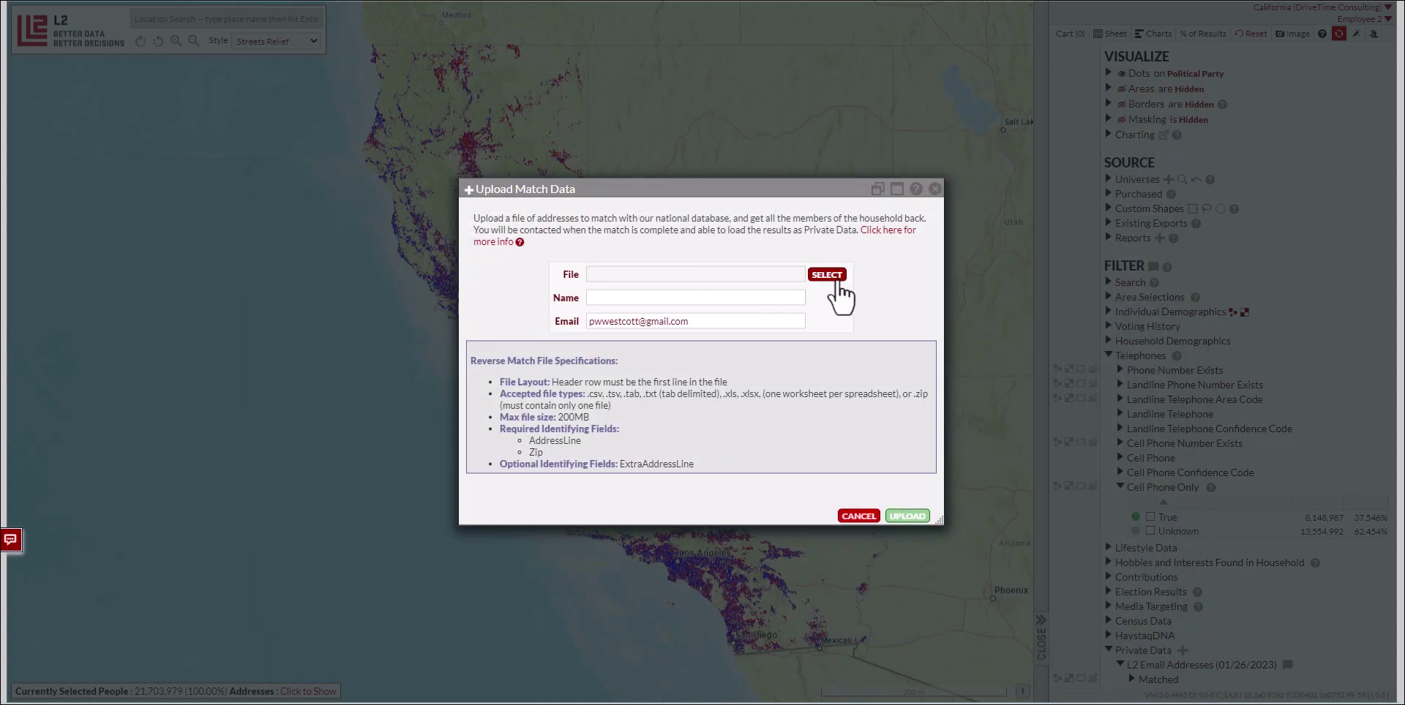
Choose Address_File_Load_1 from the Desktop's Upload-Matching Data folder as the match file and upload it.
{"action": "left_click", "coordinate": [835, 283]}
{"action": "left_click", "coordinate": [48, 215]}
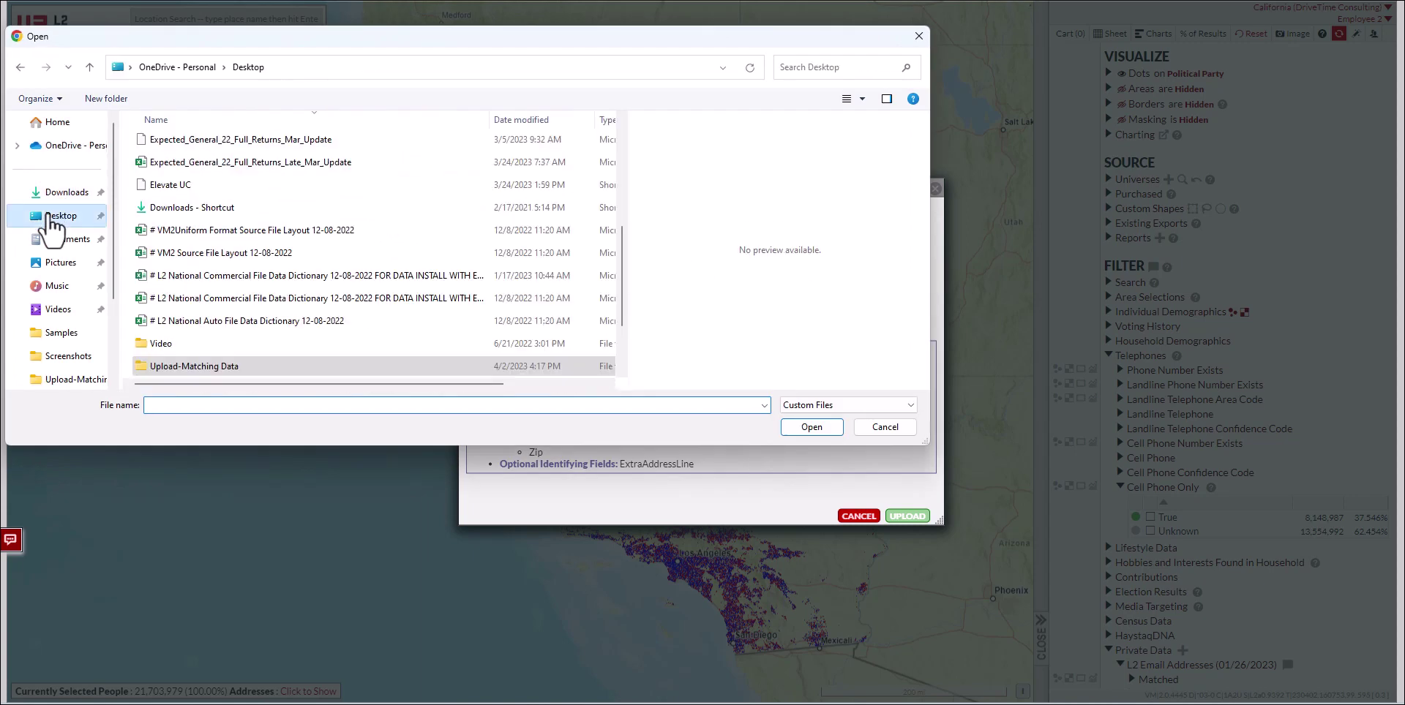
{"action": "scroll", "coordinate": [345, 235], "scroll_direction": "down", "scroll_amount": 2}
{"action": "scroll", "coordinate": [410, 276], "scroll_direction": "up", "scroll_amount": 2}
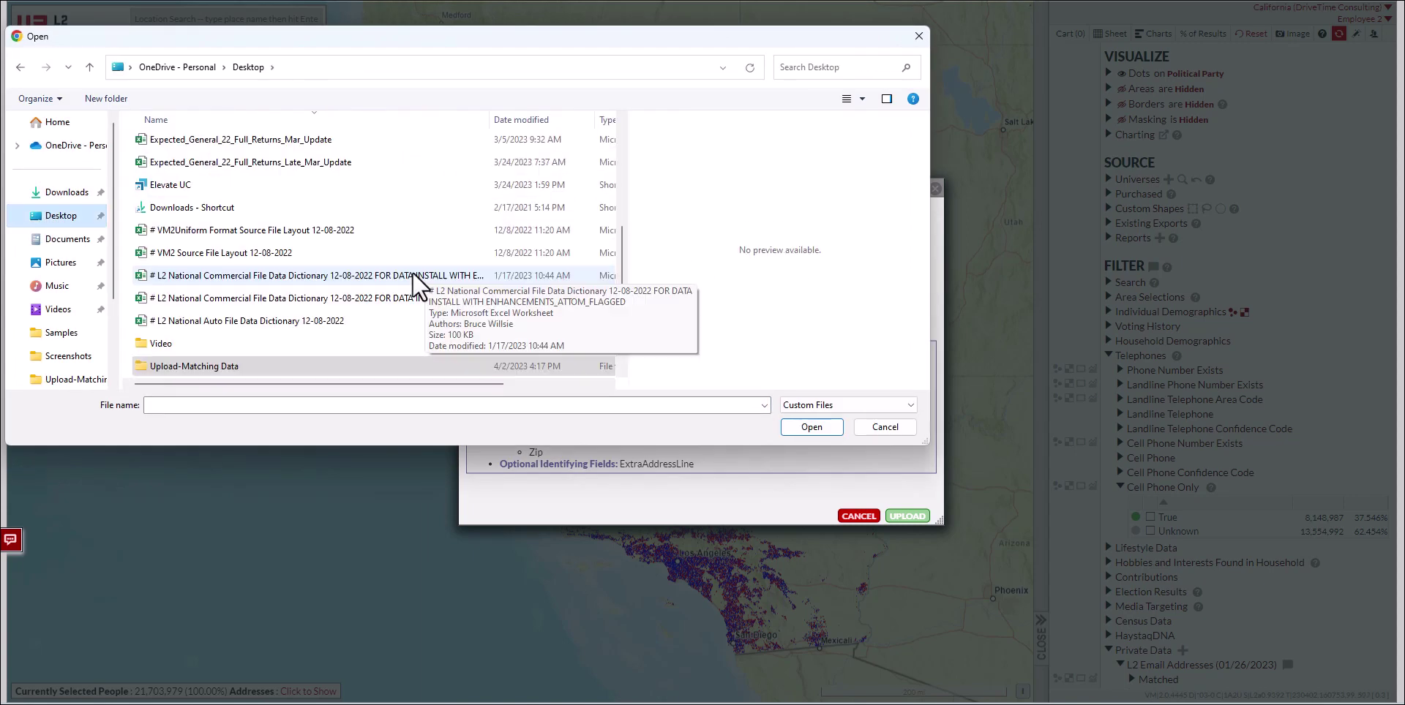
{"action": "scroll", "coordinate": [412, 280], "scroll_direction": "down", "scroll_amount": 2}
{"action": "double_click", "coordinate": [261, 284]}
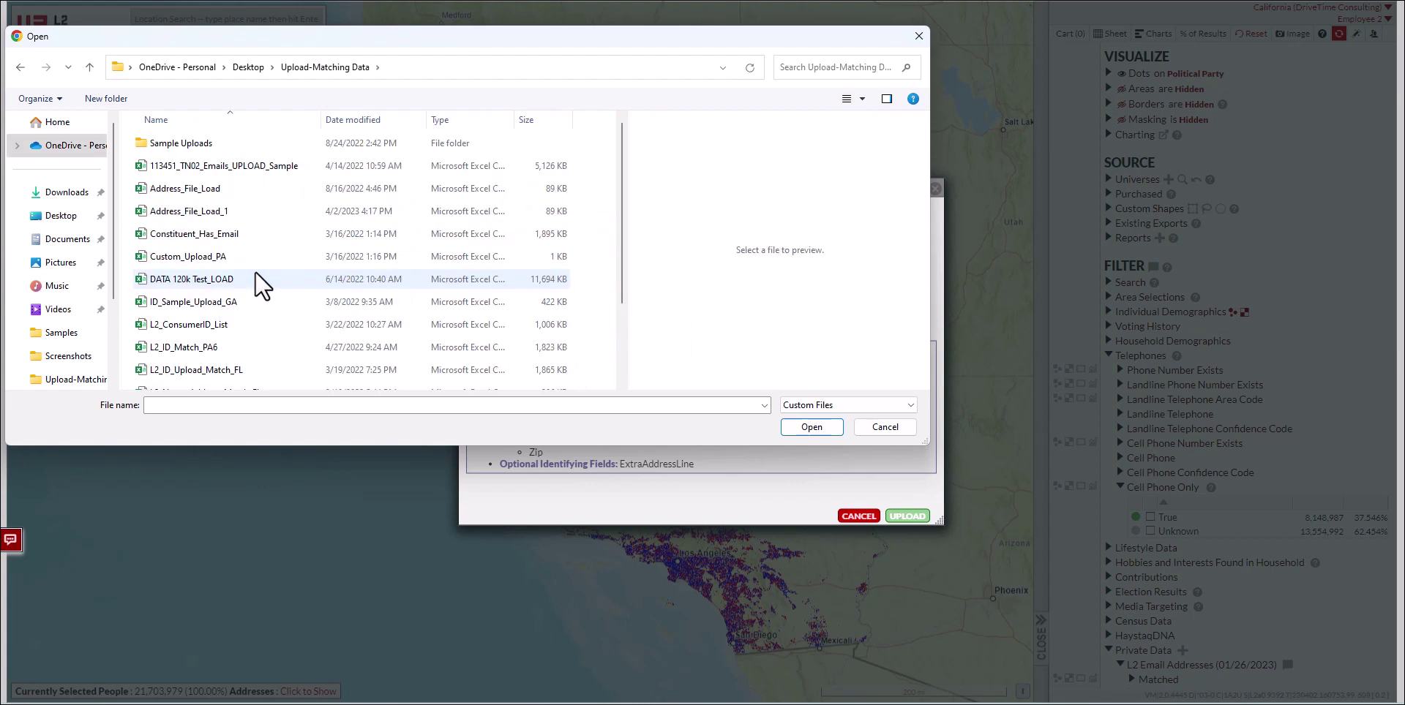
{"action": "left_click", "coordinate": [276, 212]}
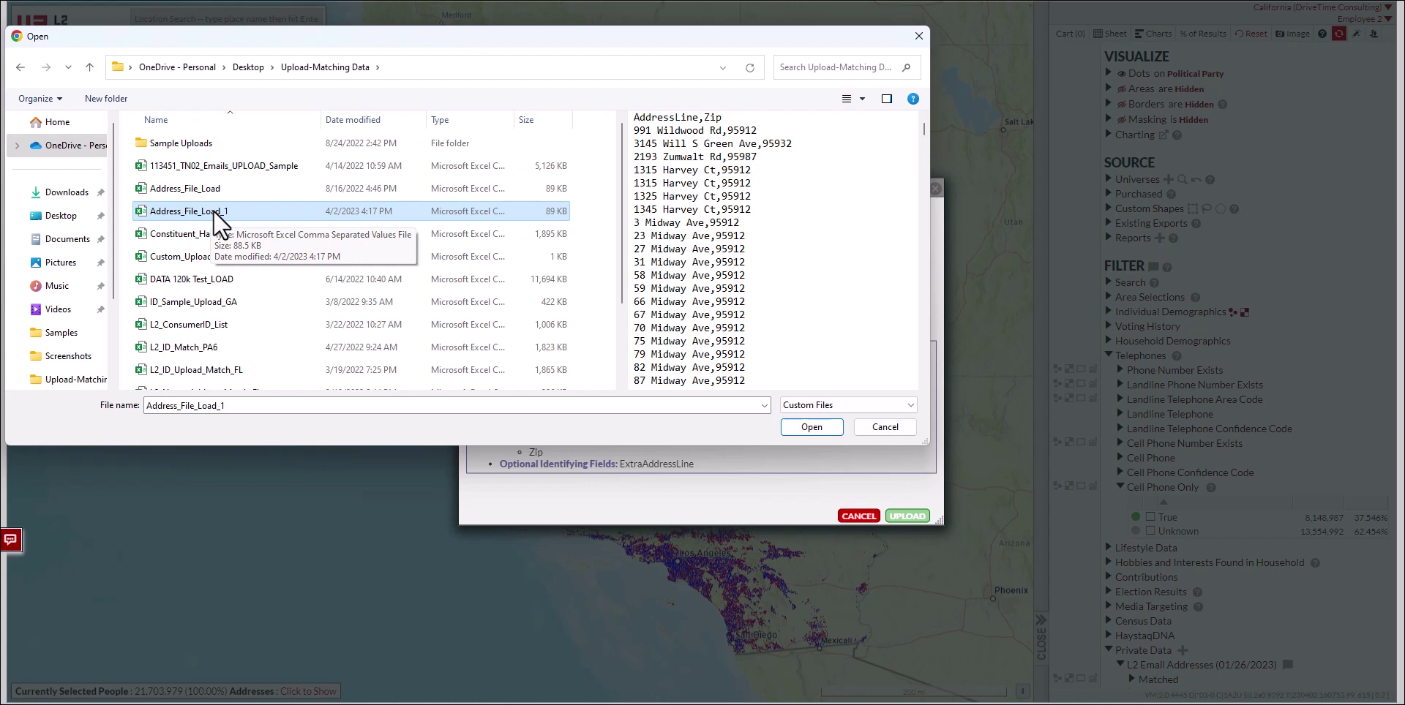
{"action": "double_click", "coordinate": [215, 213]}
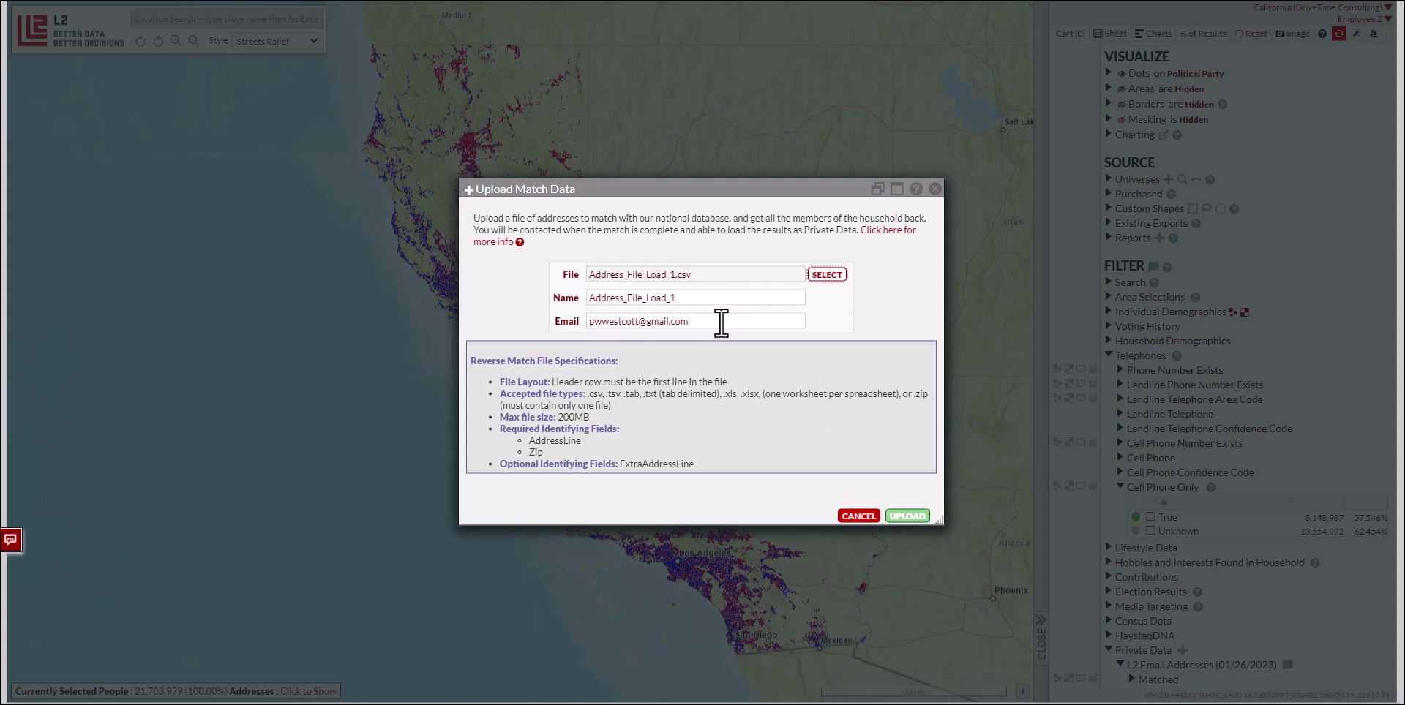
{"action": "left_click", "coordinate": [912, 517]}
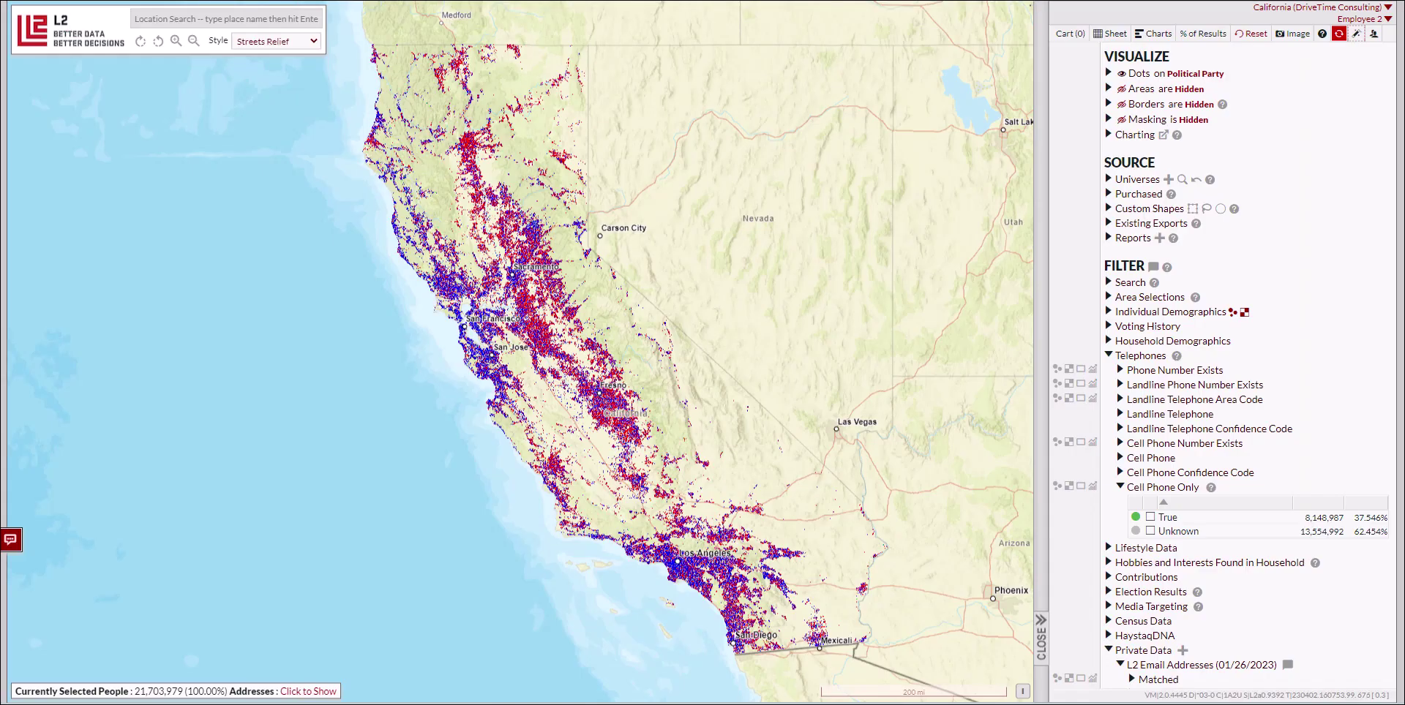
Start a new Private Data branch using the previously matched file Address_File_Load_1 (04/02/2023) as its source.
{"action": "scroll", "coordinate": [1141, 362], "scroll_direction": "down", "scroll_amount": 2}
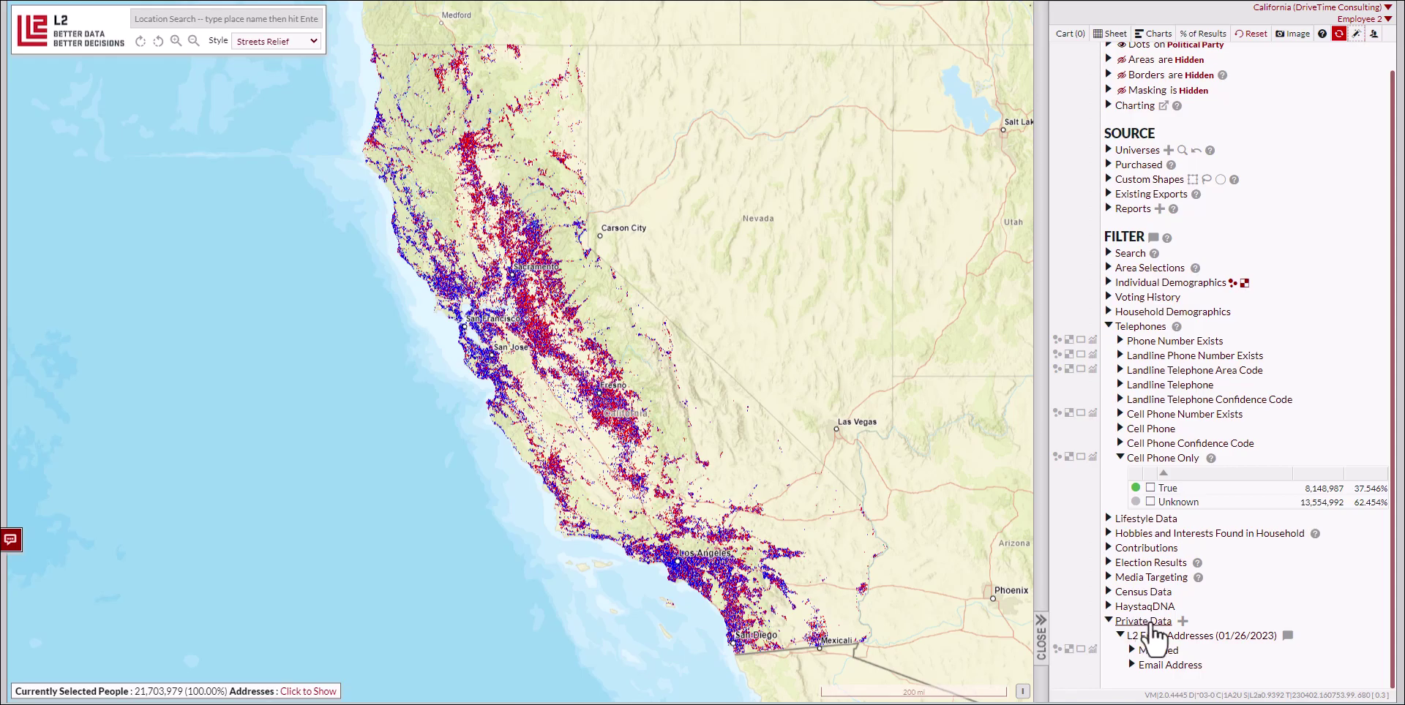
{"action": "left_click", "coordinate": [1181, 622]}
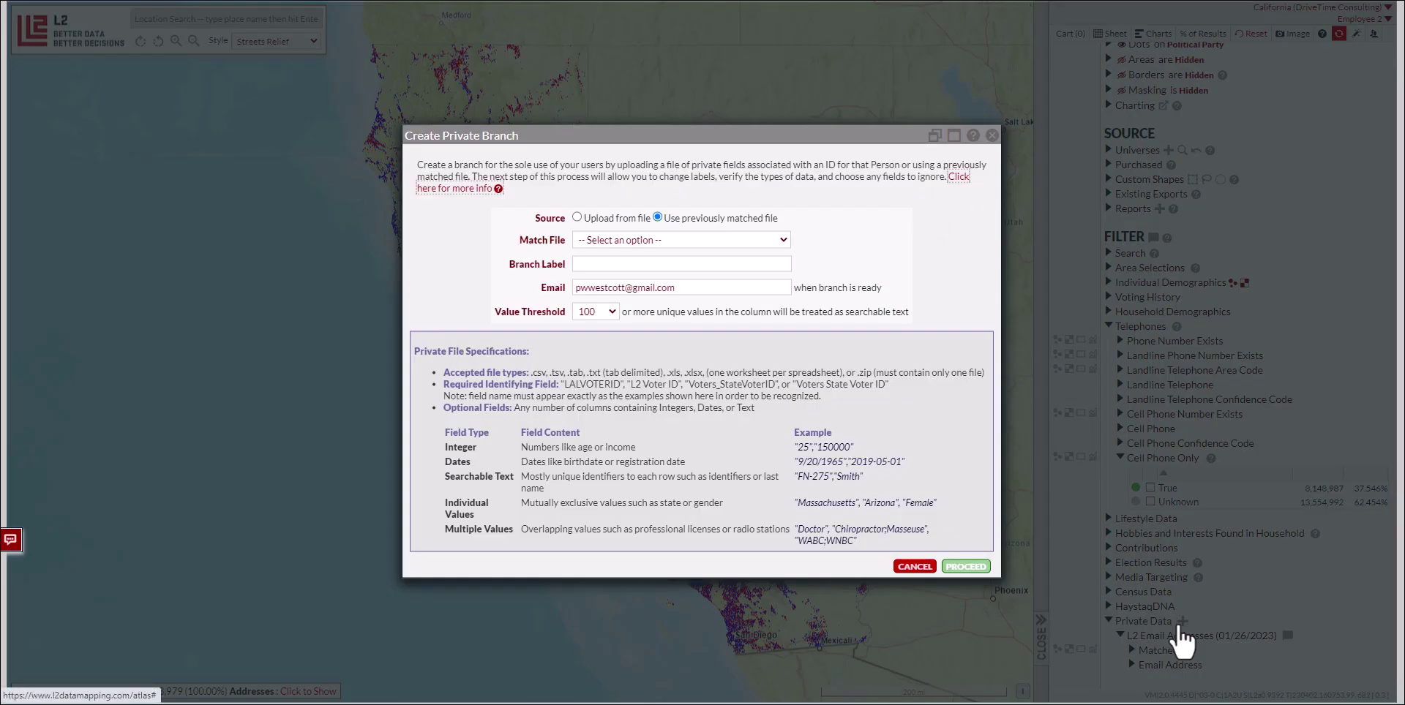
{"action": "left_click", "coordinate": [585, 220]}
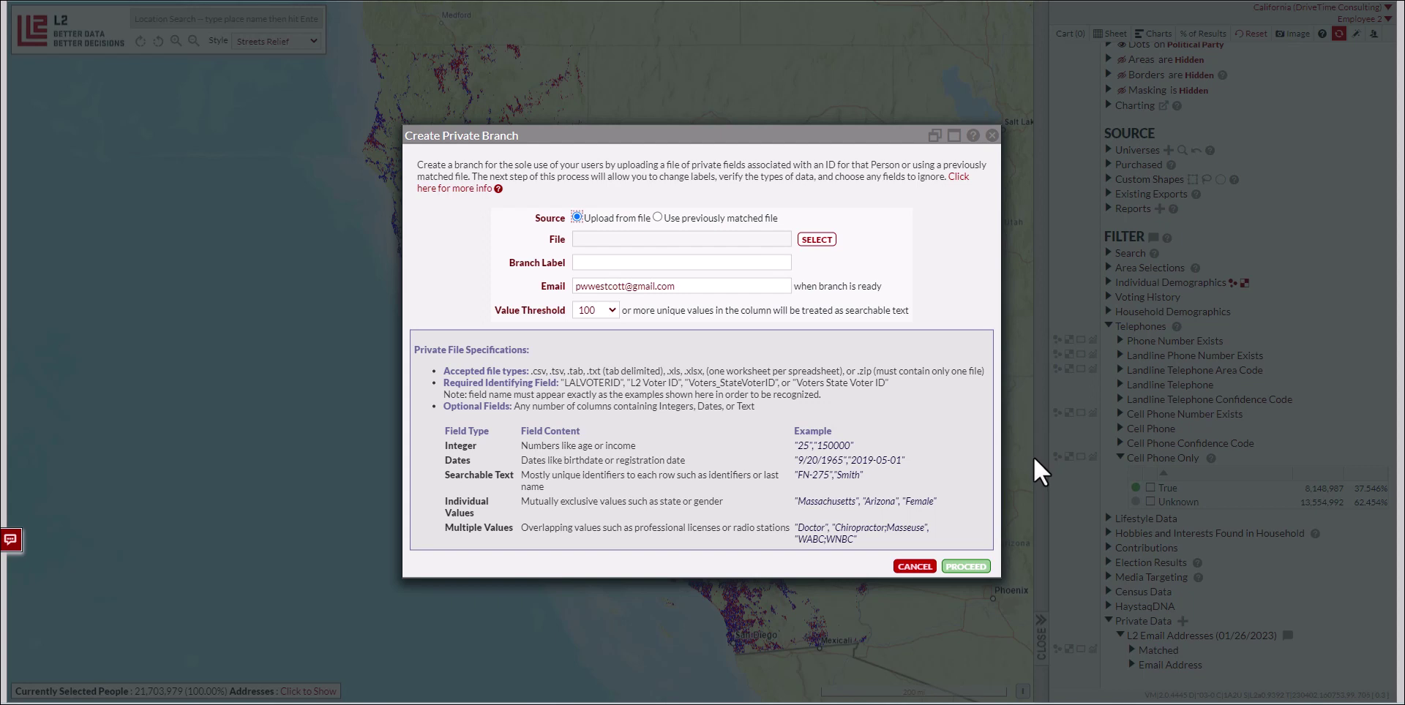
{"action": "left_click", "coordinate": [694, 219]}
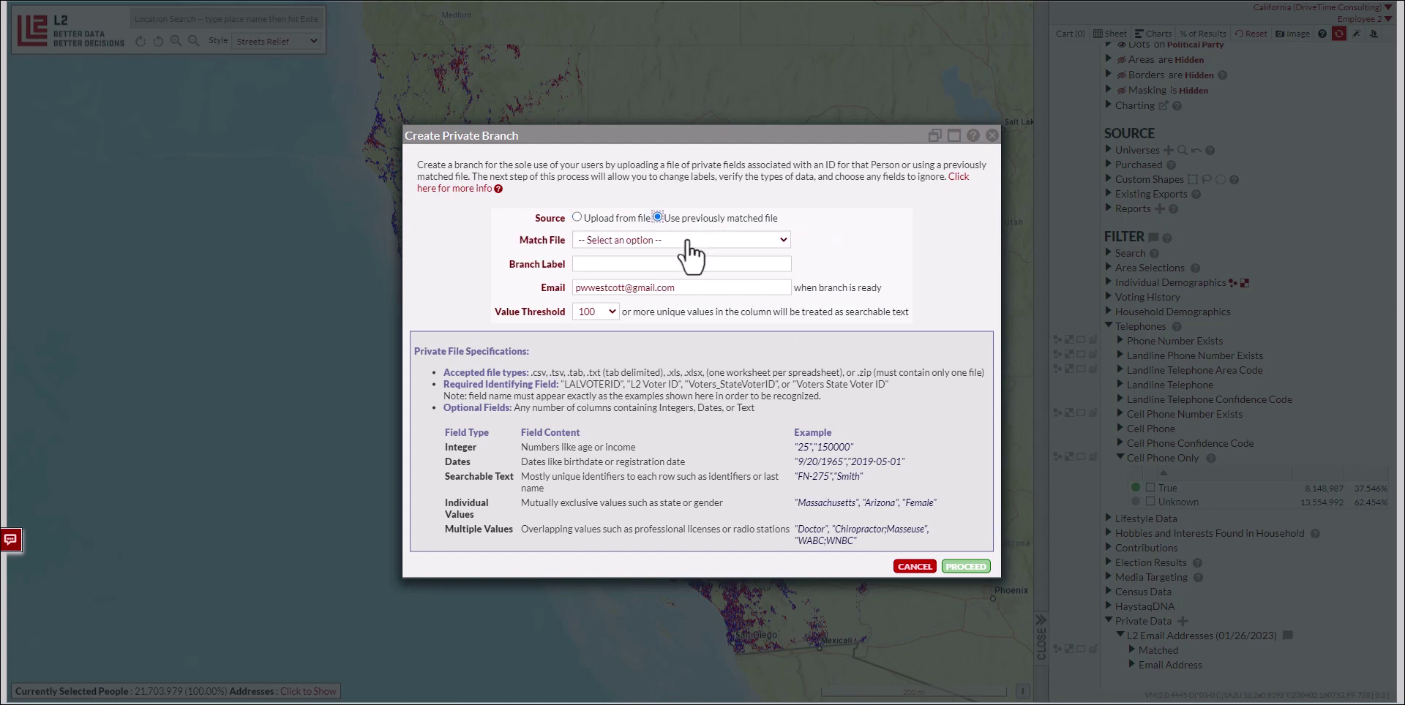
{"action": "left_click", "coordinate": [686, 243]}
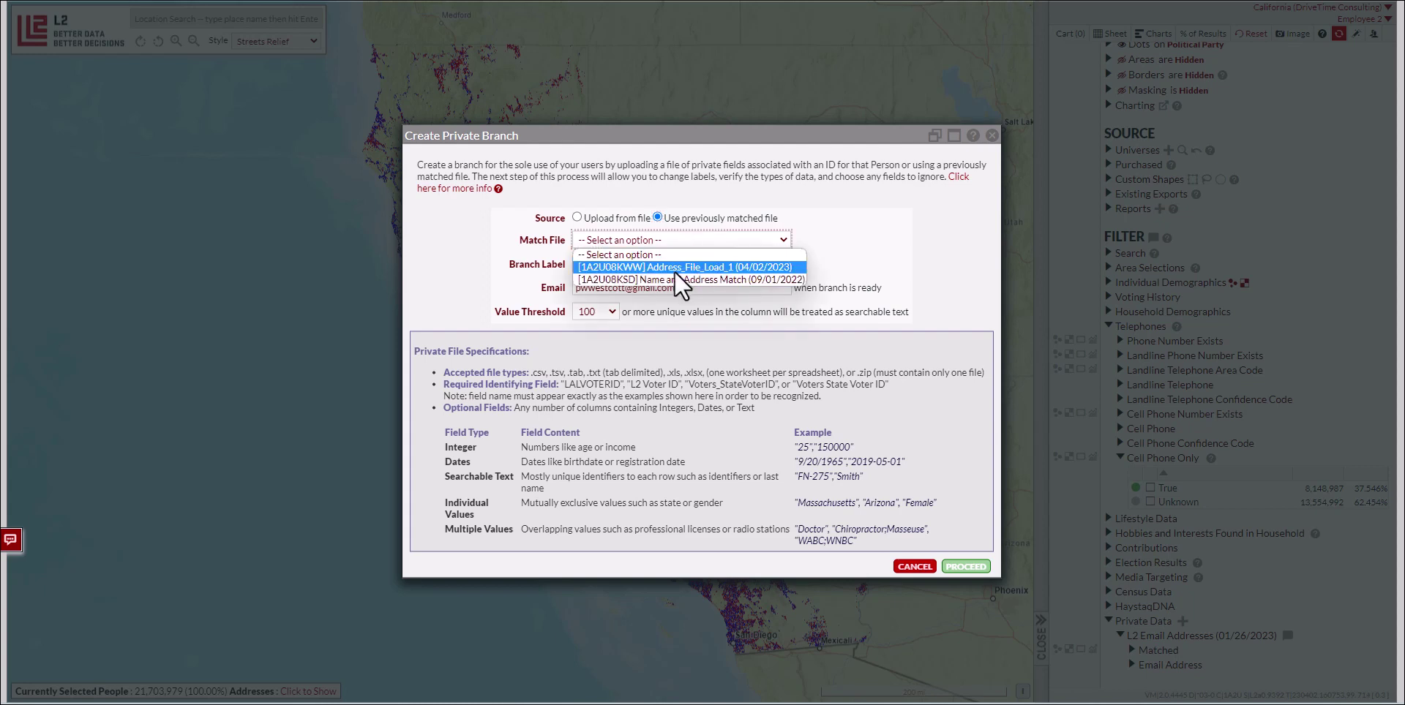
{"action": "left_click", "coordinate": [688, 268]}
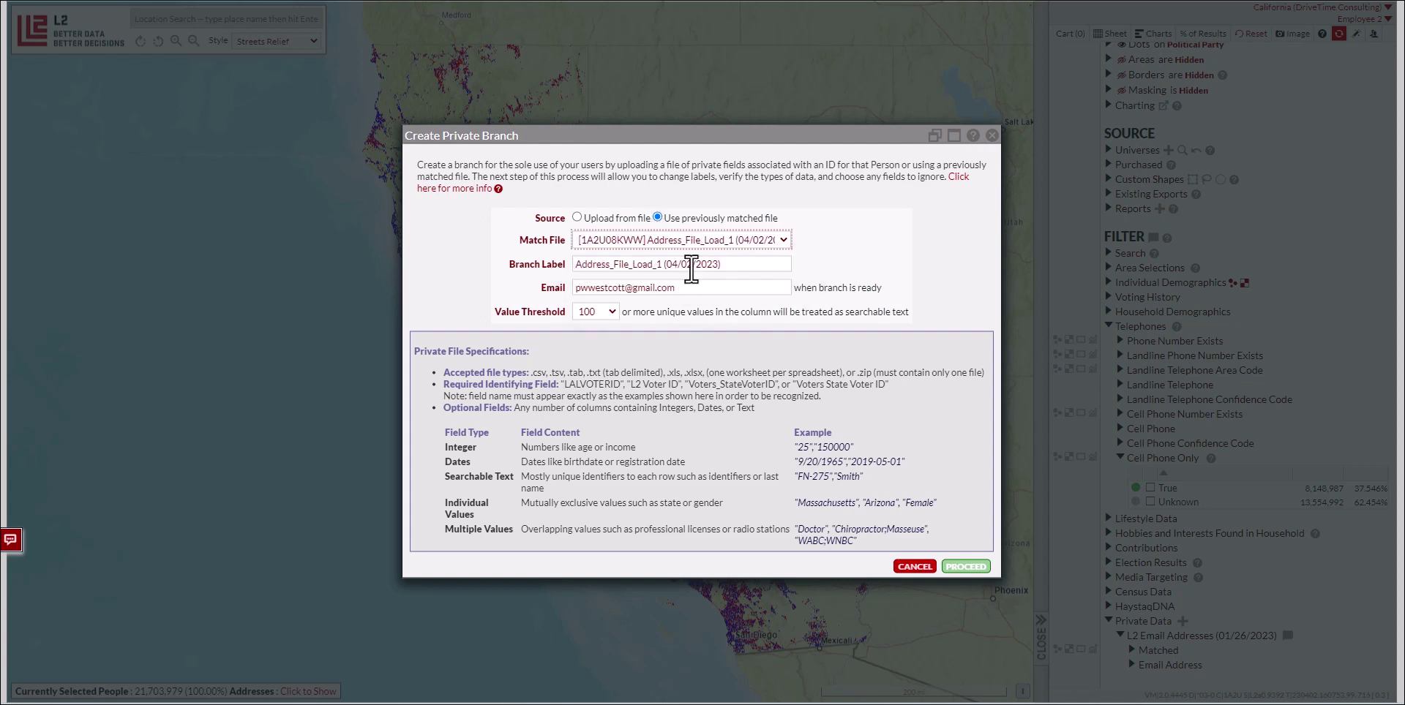
Create the private branch with the default Matched field definition and close the conversion results.
{"action": "left_click", "coordinate": [966, 567]}
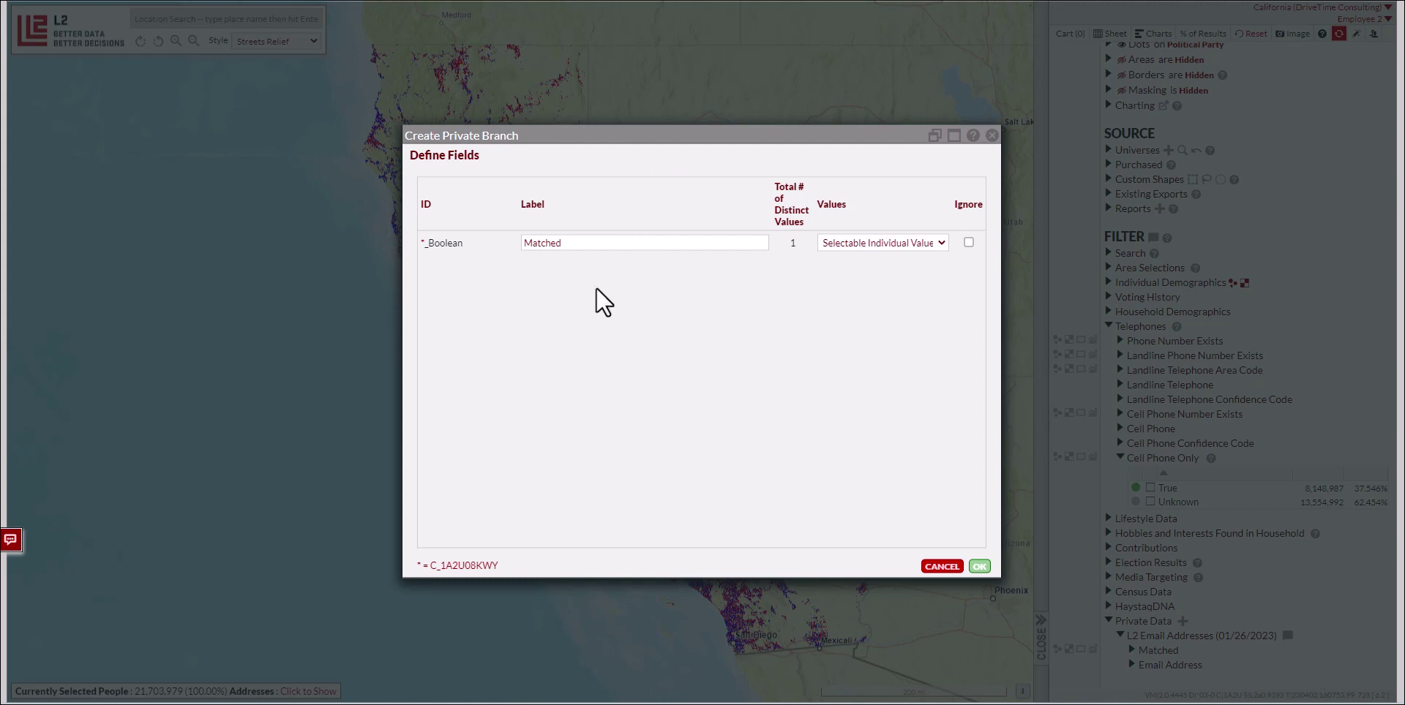
{"action": "left_click", "coordinate": [982, 566]}
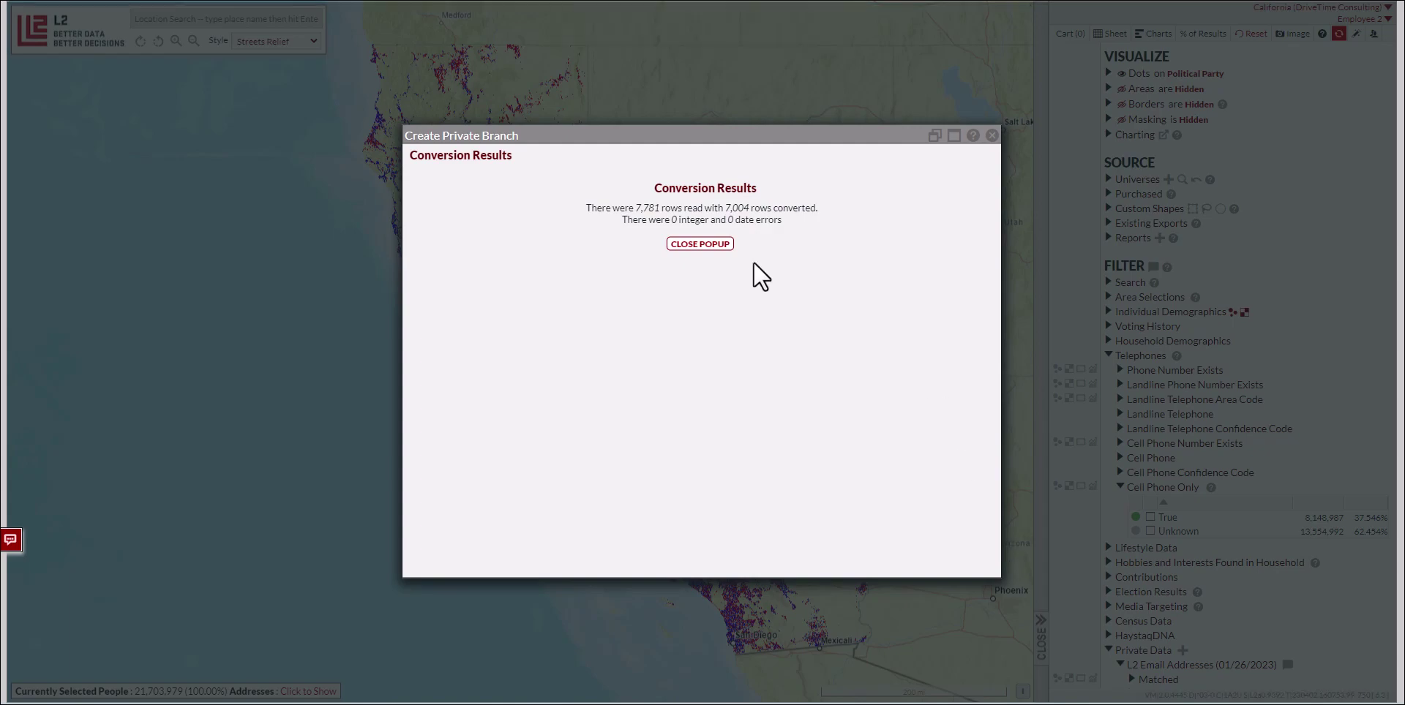
{"action": "left_click", "coordinate": [715, 246]}
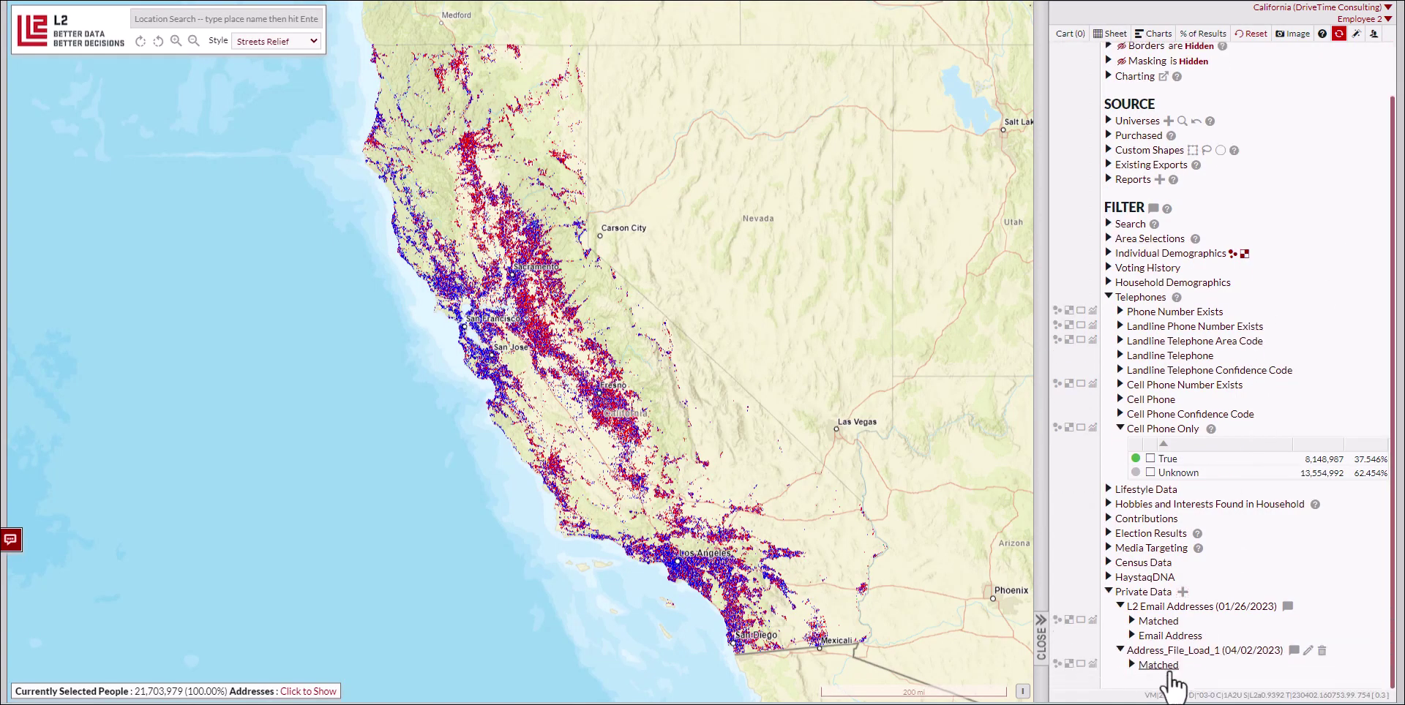
Filter people to those with Matched set to Yes in the Address_File_Load_1 private data branch.
{"action": "left_click", "coordinate": [1162, 664]}
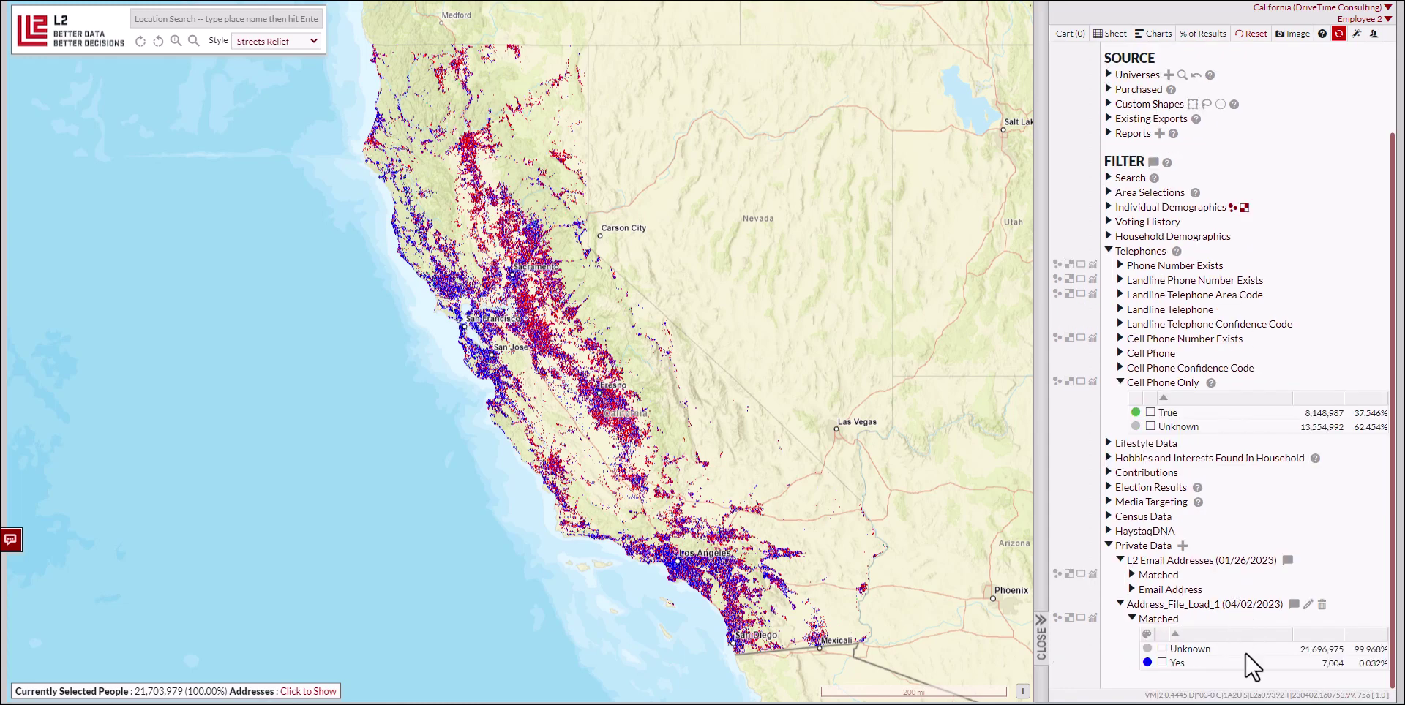
{"action": "left_click", "coordinate": [1162, 663]}
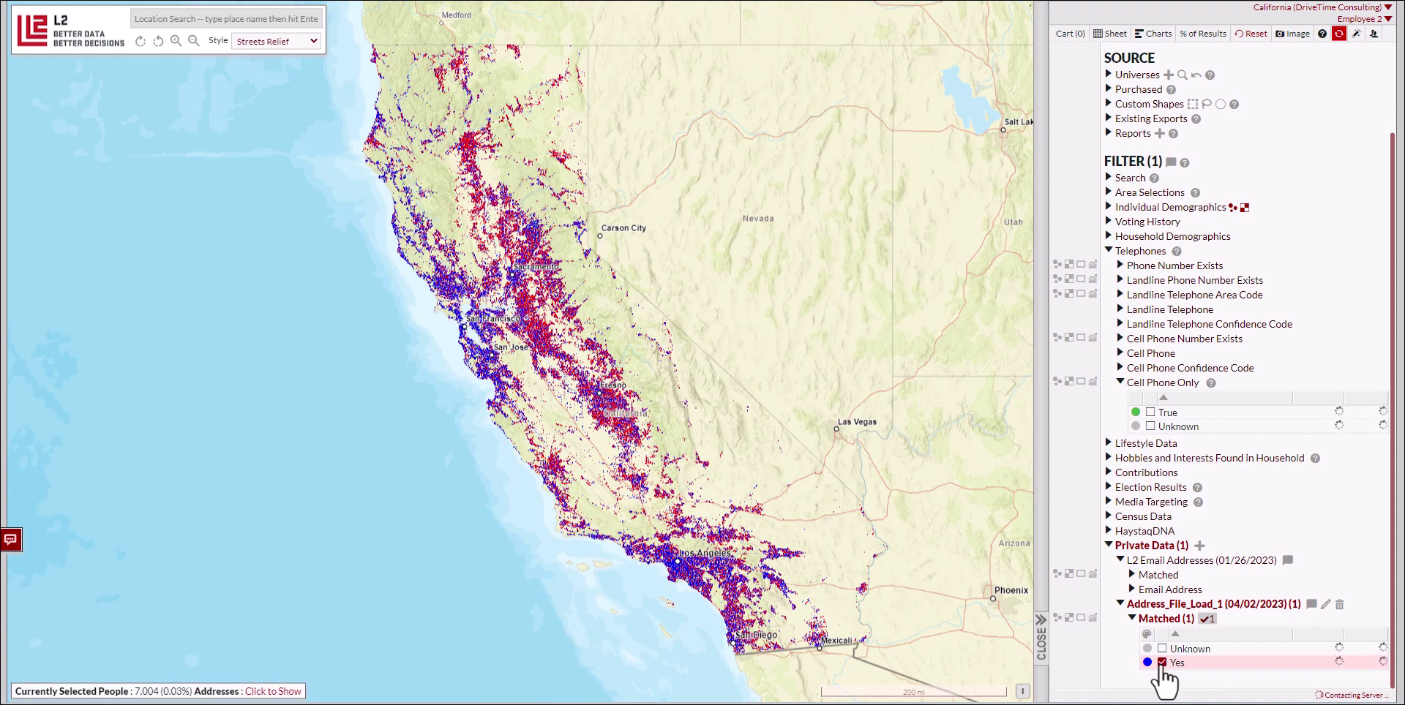